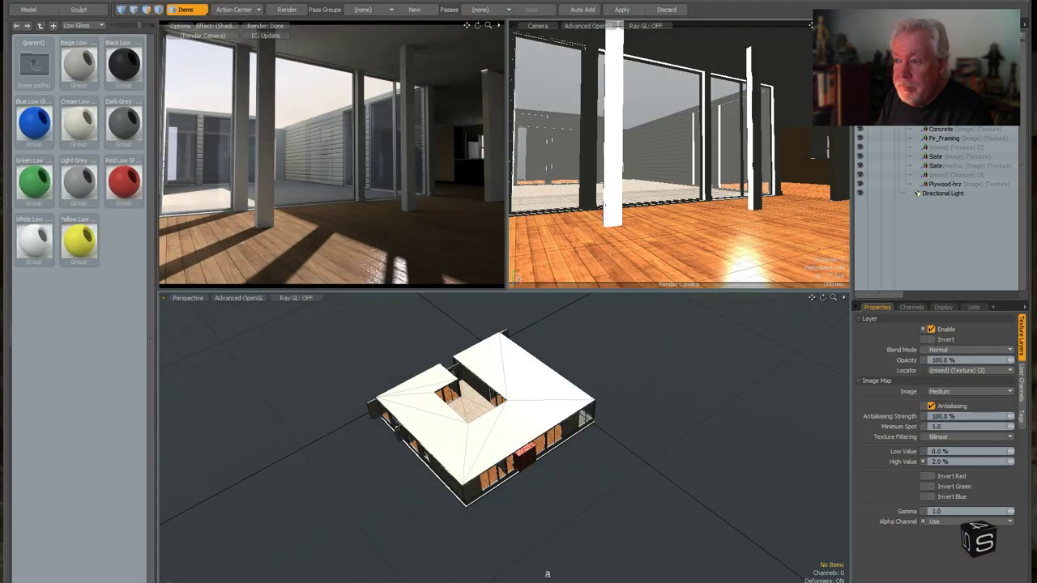
{"action": "left_click", "coordinate": [7, 5]}
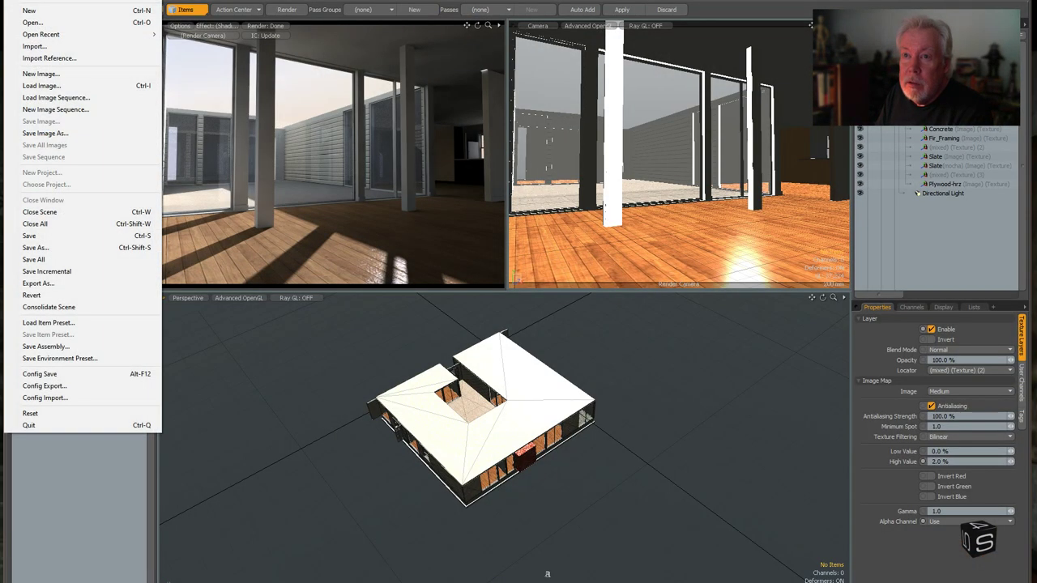
{"action": "left_click", "coordinate": [33, 22]}
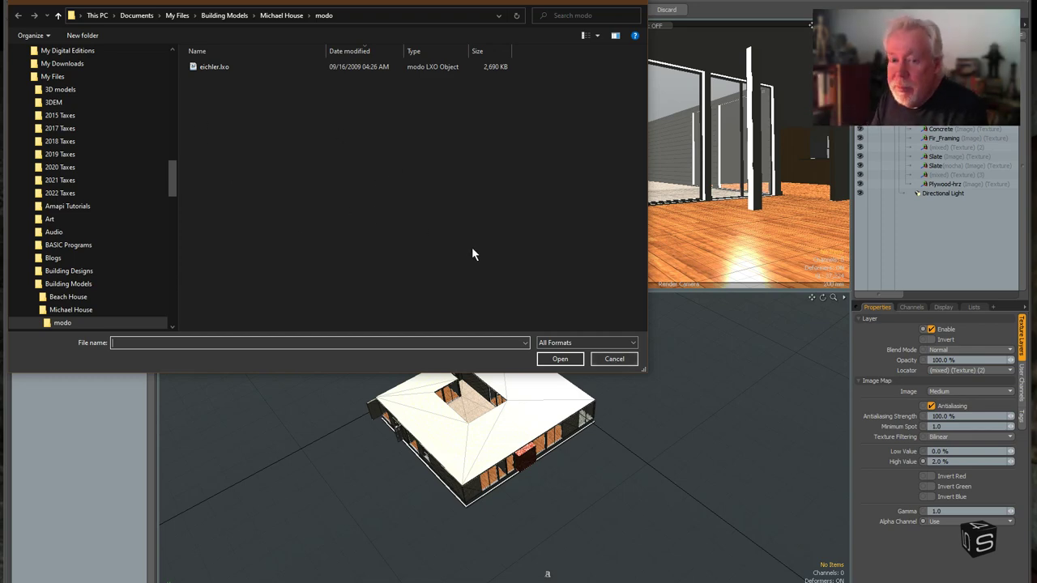
{"action": "left_click", "coordinate": [614, 359]}
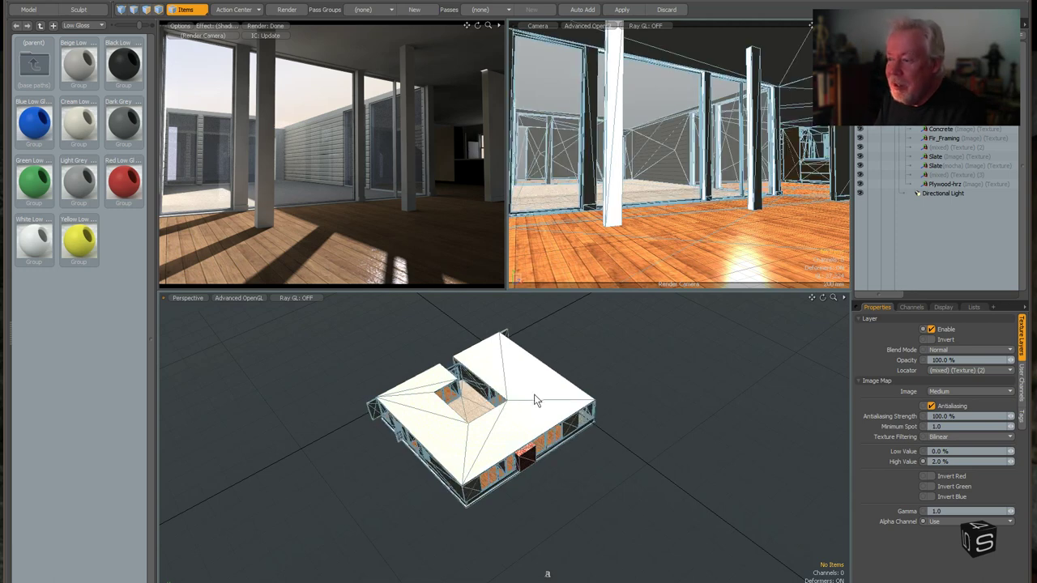
- Orbit around the house model in the perspective view and turn the render camera view toward the brick fireplace wall
{"action": "left_click_drag", "start_coordinate": [825, 296], "coordinate": [415, 466]}
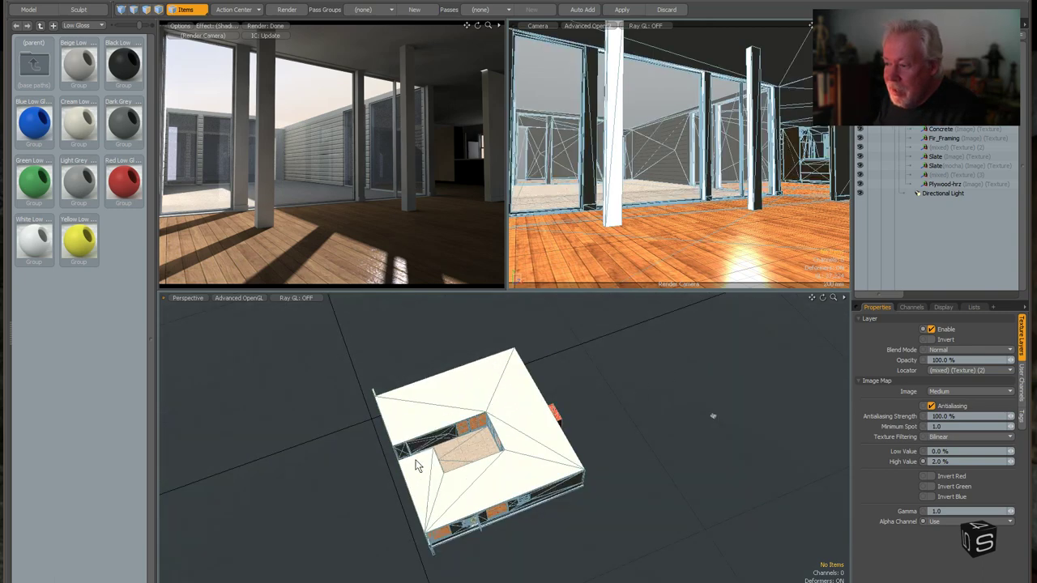
{"action": "left_click_drag", "start_coordinate": [824, 303], "coordinate": [284, 122]}
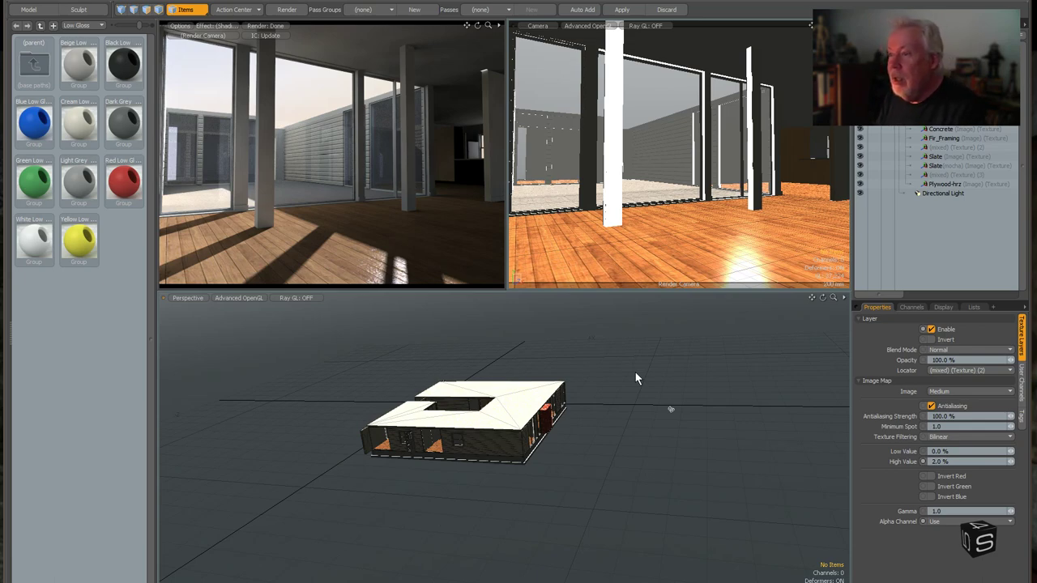
{"action": "left_click", "coordinate": [478, 25]}
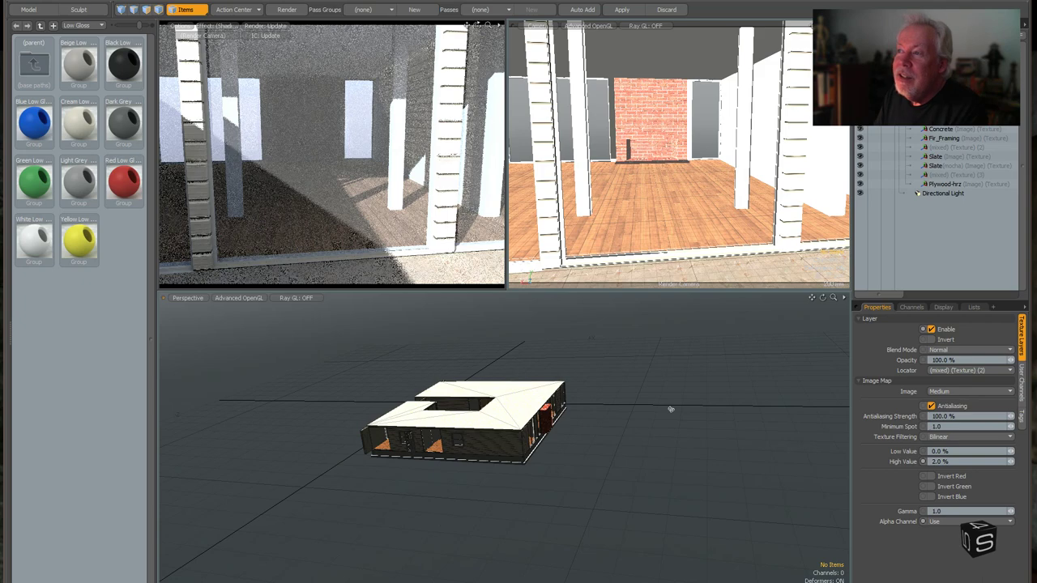
{"action": "left_click_drag", "start_coordinate": [476, 25], "coordinate": [472, 93]}
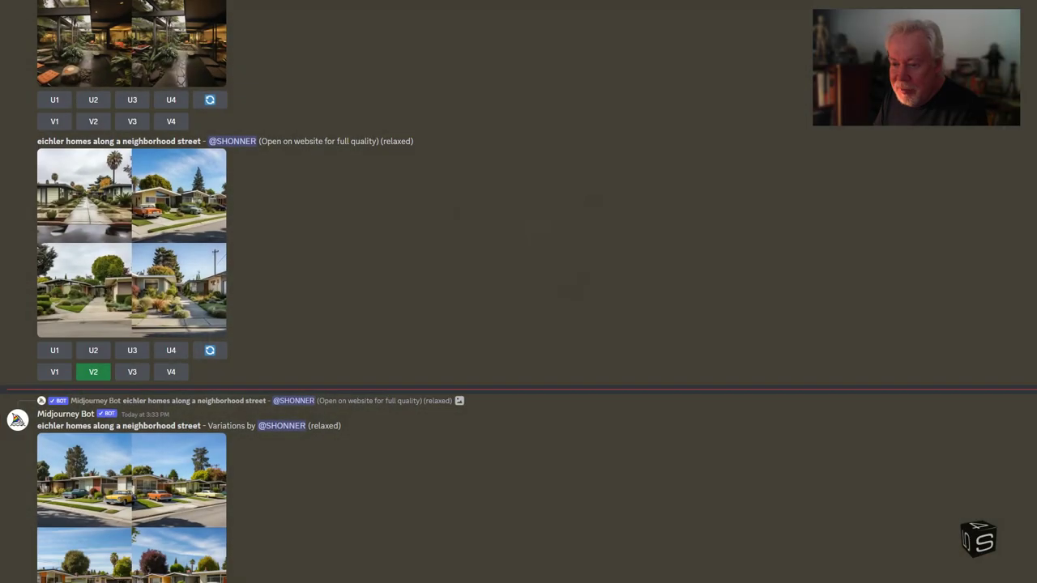
- Switch to Discord and enlarge the "eichler homes along a neighborhood street" images, viewing the variations grid and the original grid
{"action": "left_click", "coordinate": [170, 507]}
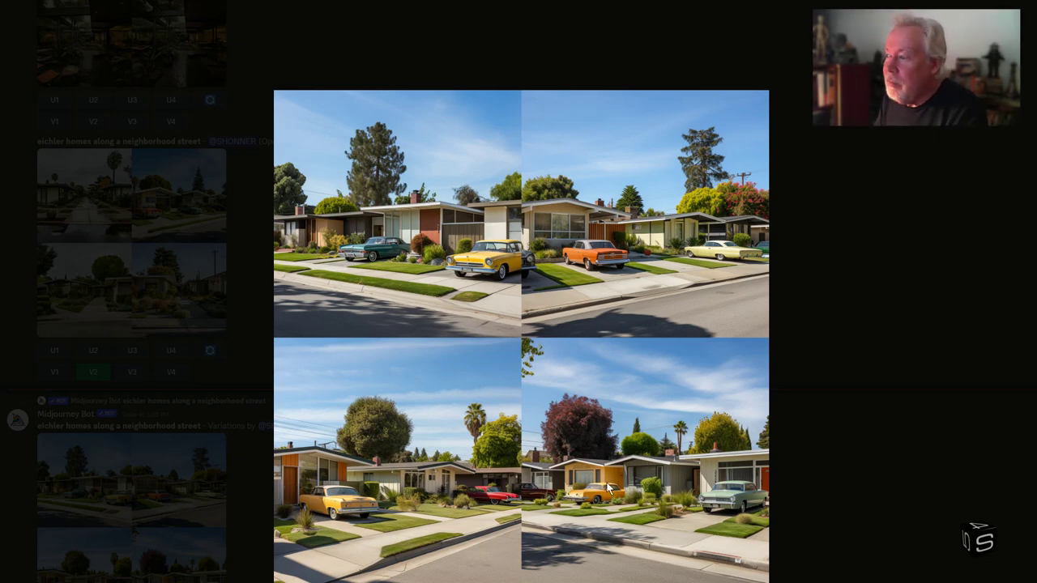
{"action": "left_click", "coordinate": [842, 452]}
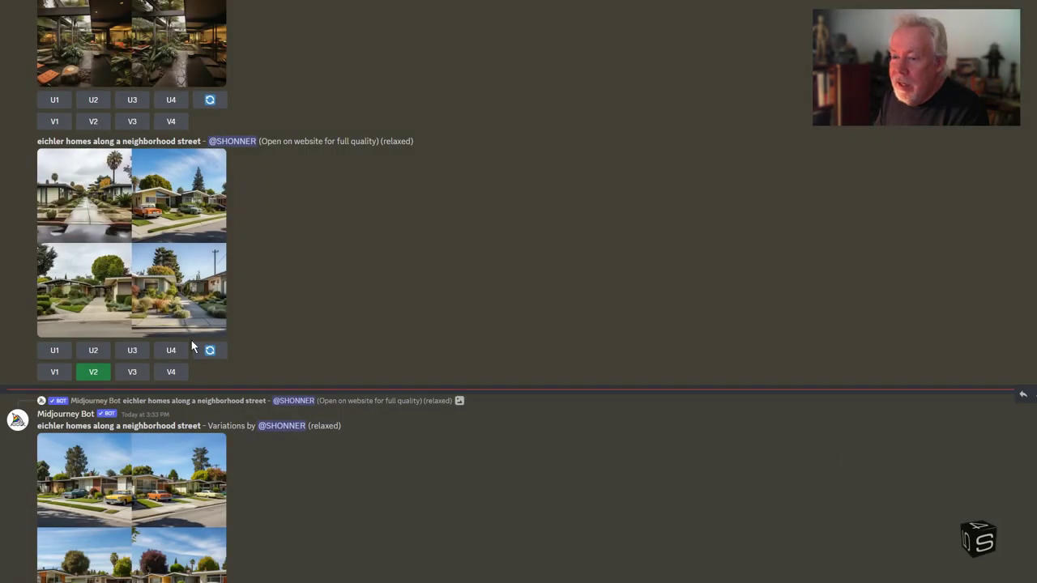
{"action": "left_click", "coordinate": [200, 282]}
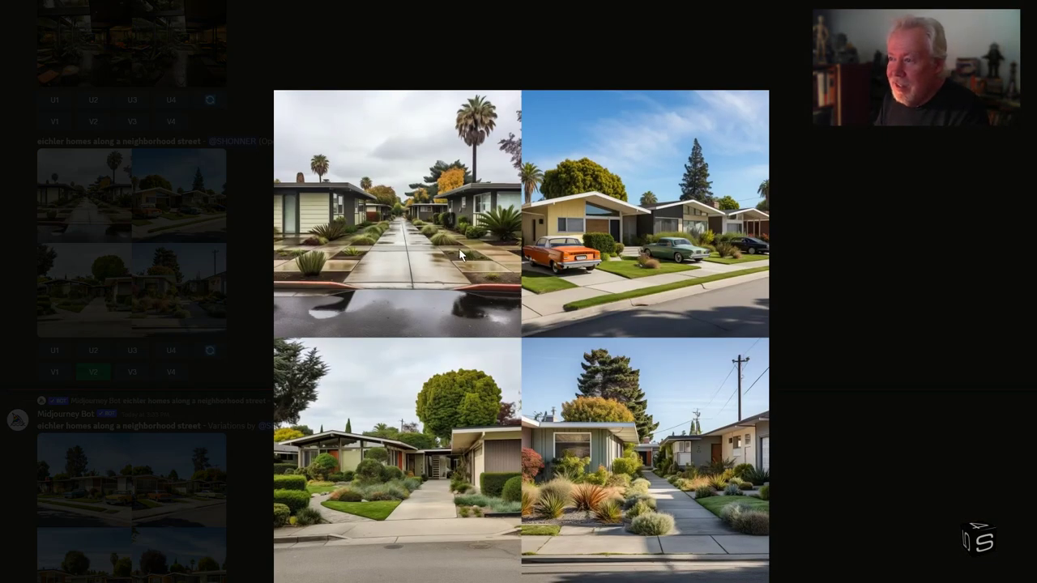
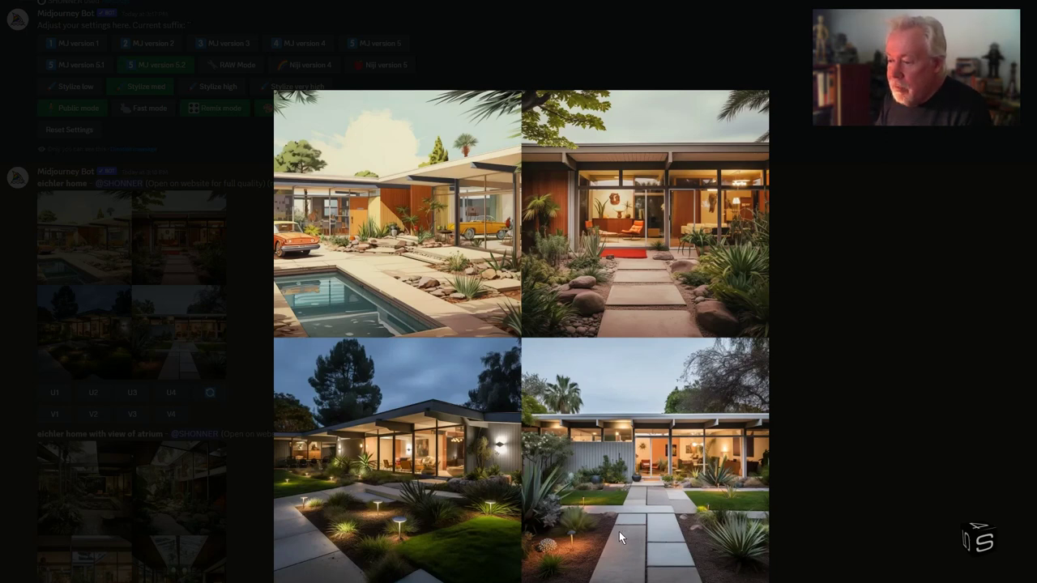
- Close the enlarged "eichler home" image, view the "eichler home with view of atrium" grid at full size and close it
{"action": "left_click", "coordinate": [819, 462]}
{"action": "scroll", "coordinate": [375, 470], "scroll_direction": "down", "scroll_amount": 2}
{"action": "left_click", "coordinate": [186, 486]}
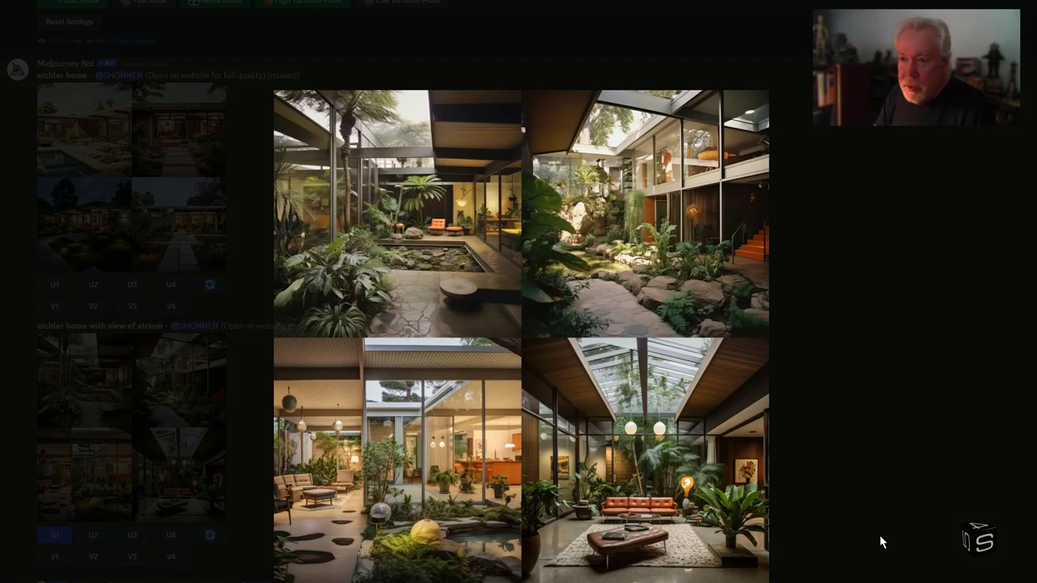
{"action": "left_click", "coordinate": [844, 466]}
- Look through the Midjourney message history, examining the prompts, upscale and zoom-out results of the Eichler home images
{"action": "scroll", "coordinate": [358, 322], "scroll_direction": "up", "scroll_amount": 5}
{"action": "scroll", "coordinate": [345, 441], "scroll_direction": "down", "scroll_amount": 4}
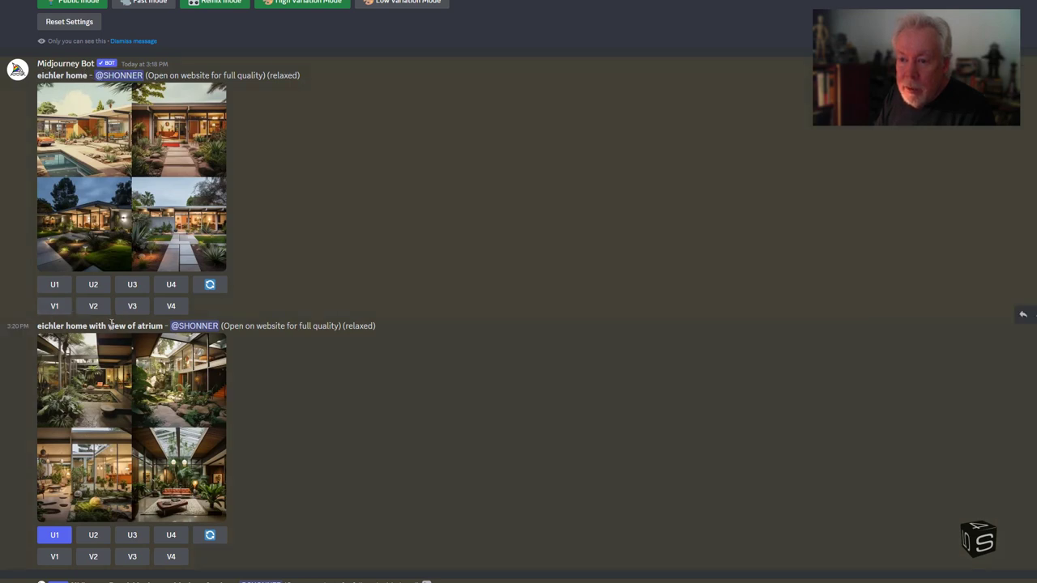
{"action": "scroll", "coordinate": [154, 452], "scroll_direction": "down", "scroll_amount": 6}
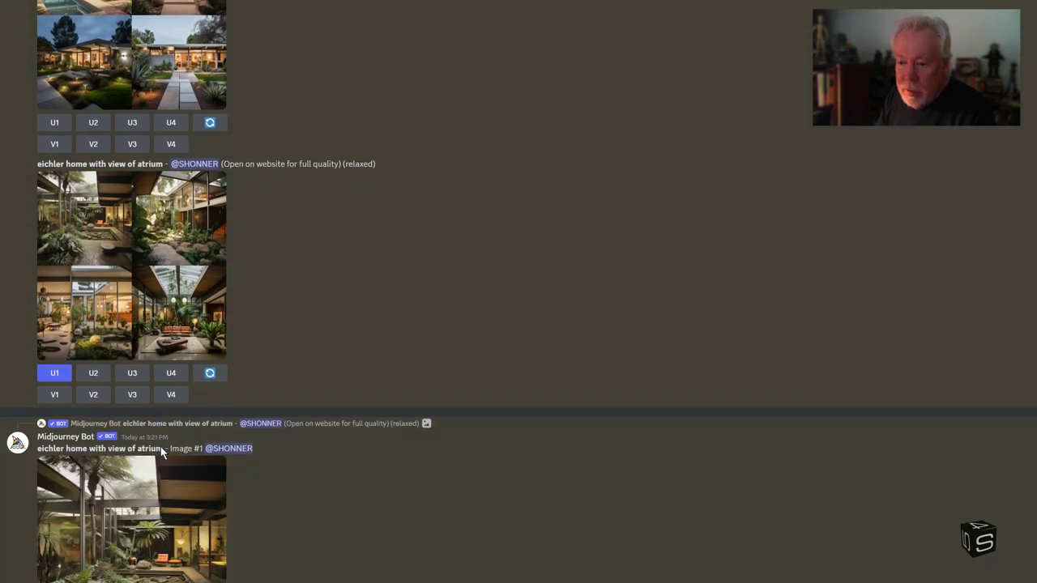
{"action": "scroll", "coordinate": [154, 452], "scroll_direction": "down", "scroll_amount": 5}
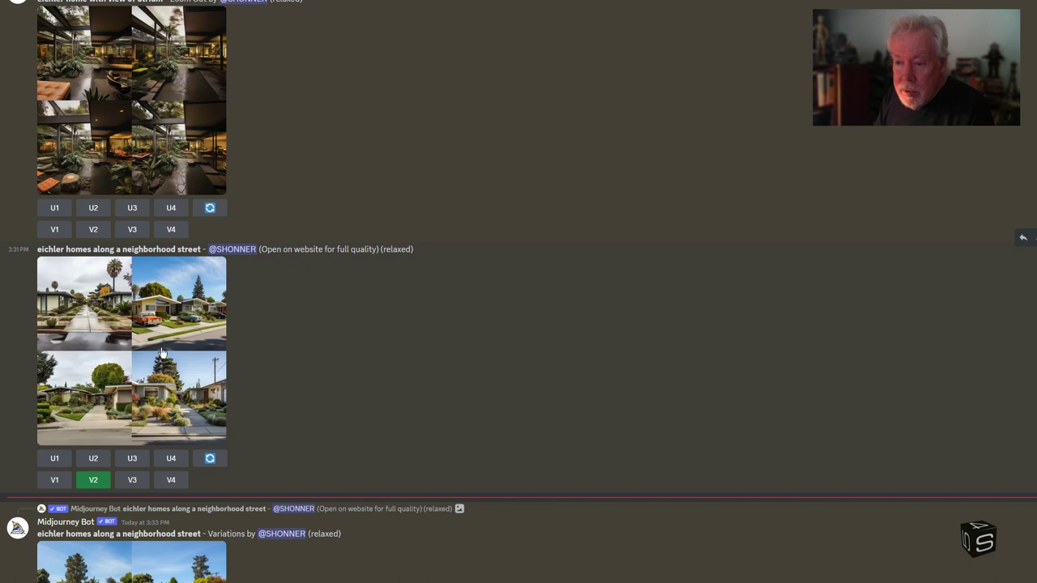
{"action": "scroll", "coordinate": [154, 551], "scroll_direction": "down", "scroll_amount": 3}
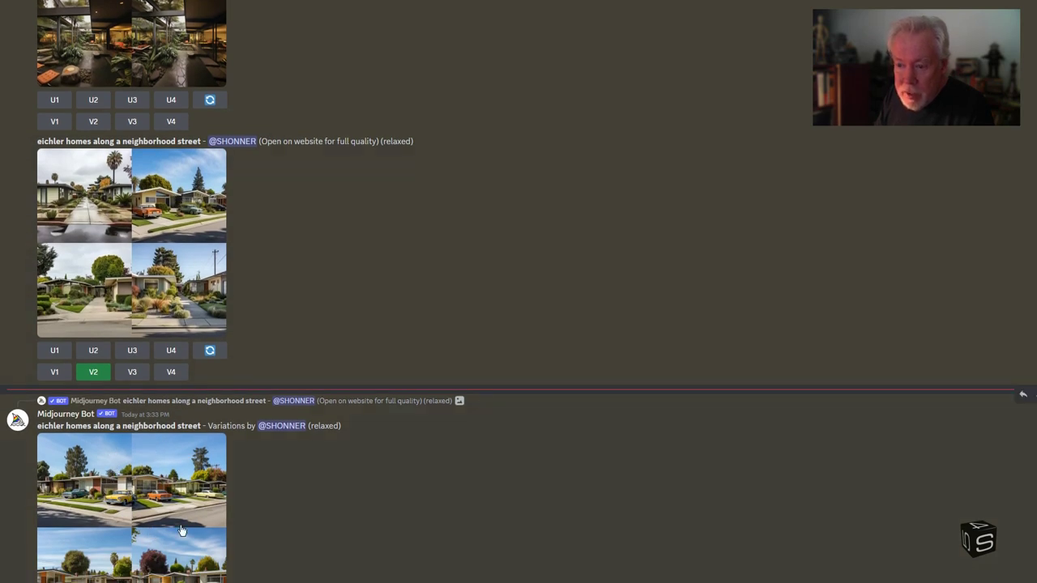
{"action": "scroll", "coordinate": [184, 539], "scroll_direction": "up", "scroll_amount": 9}
{"action": "scroll", "coordinate": [171, 542], "scroll_direction": "up", "scroll_amount": 15}
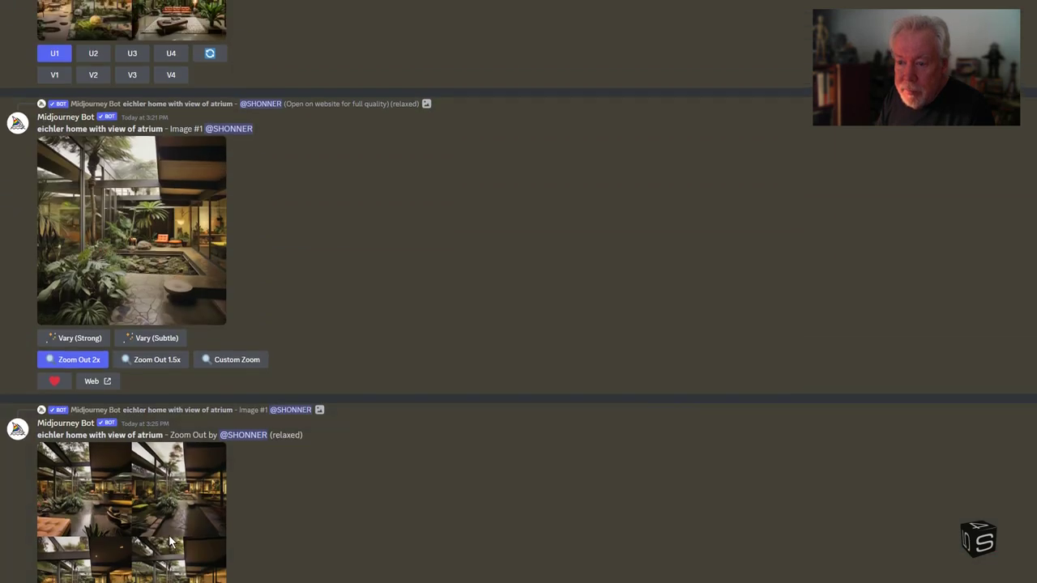
{"action": "scroll", "coordinate": [234, 550], "scroll_direction": "down", "scroll_amount": 5}
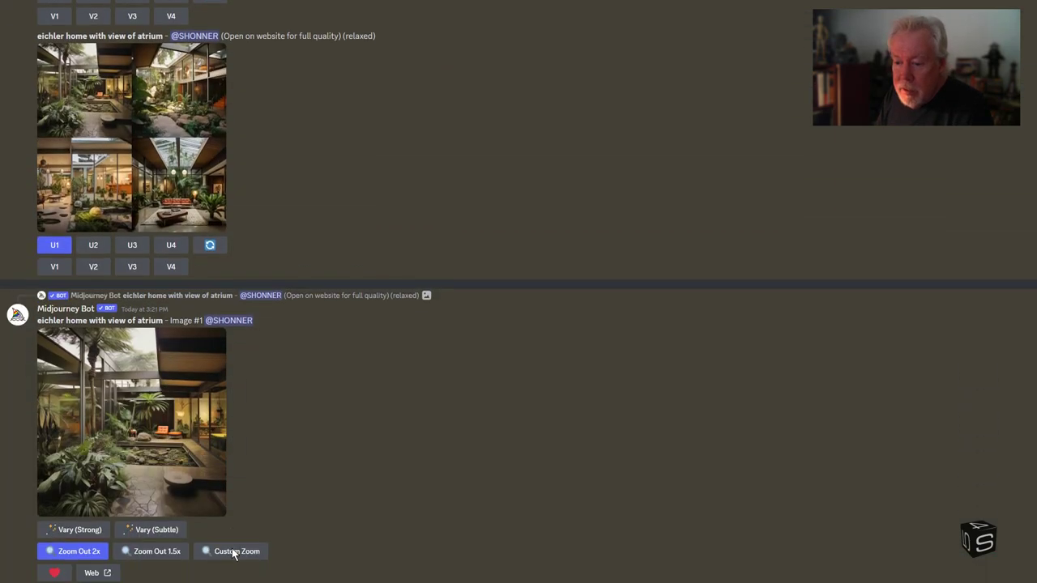
{"action": "scroll", "coordinate": [225, 556], "scroll_direction": "up", "scroll_amount": 8}
{"action": "scroll", "coordinate": [221, 556], "scroll_direction": "up", "scroll_amount": 4}
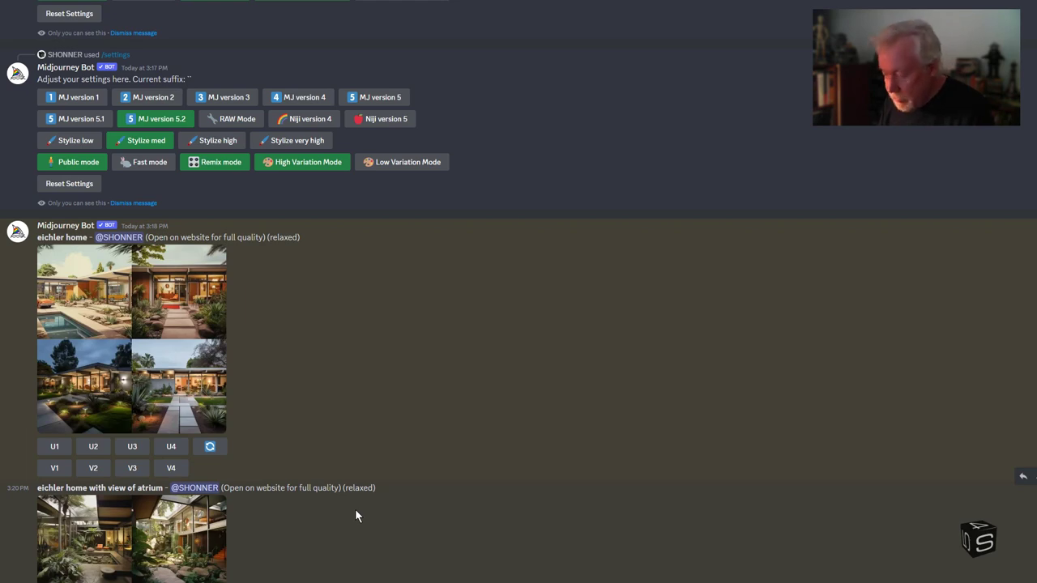
- View the "eichler home with view of atrium" results enlarged one by one: the four-image grid, Image #1 and its Zoom Out grid
{"action": "scroll", "coordinate": [330, 559], "scroll_direction": "down", "scroll_amount": 3}
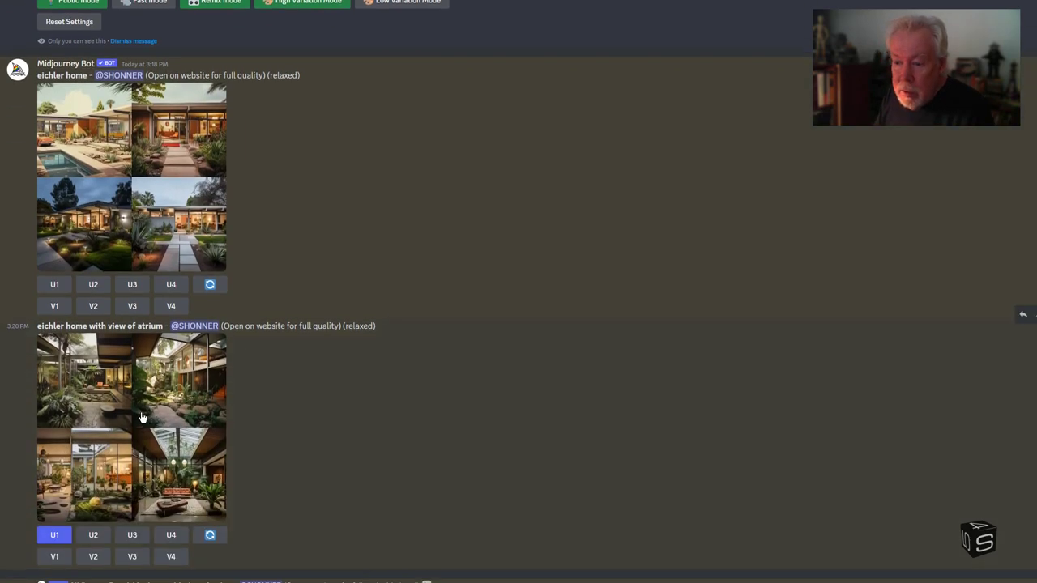
{"action": "left_click", "coordinate": [192, 455]}
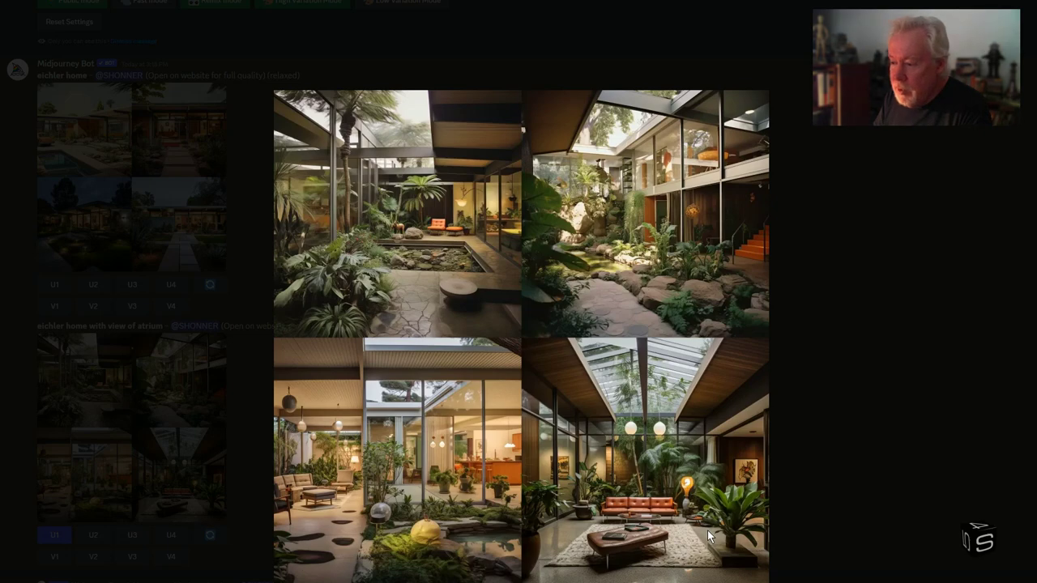
{"action": "left_click", "coordinate": [813, 492]}
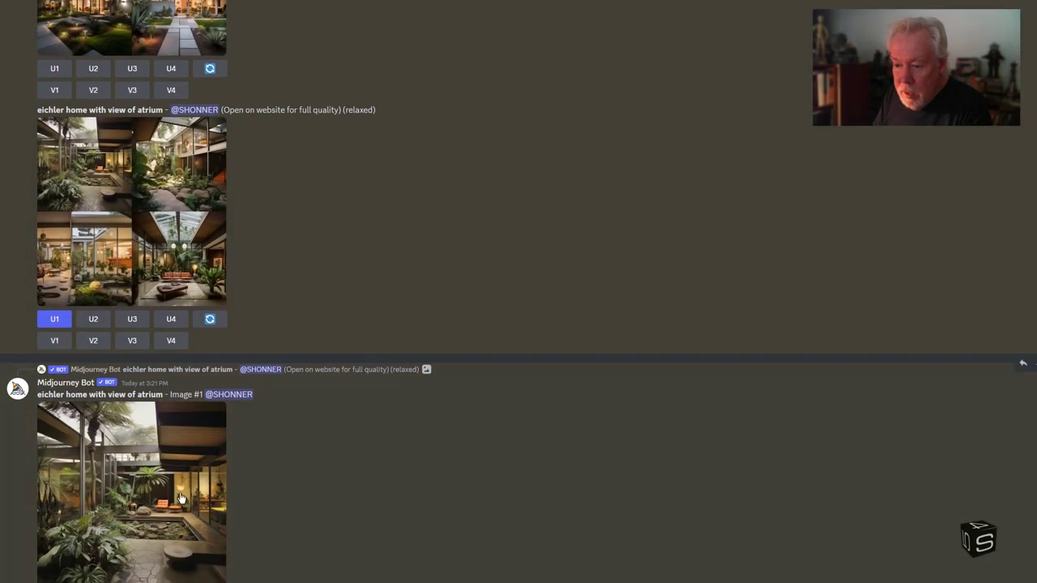
{"action": "left_click", "coordinate": [179, 495]}
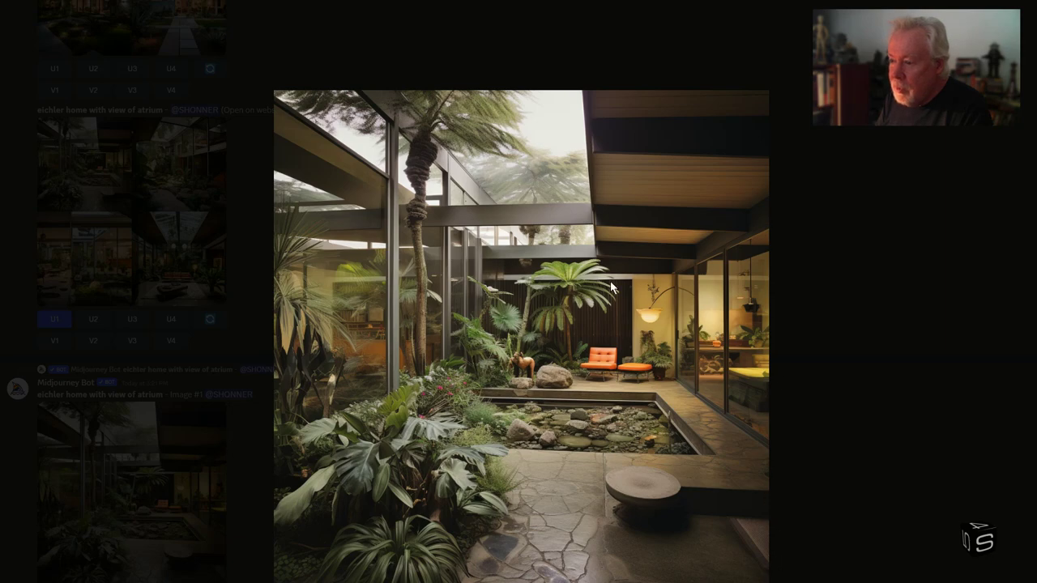
{"action": "left_click", "coordinate": [843, 378]}
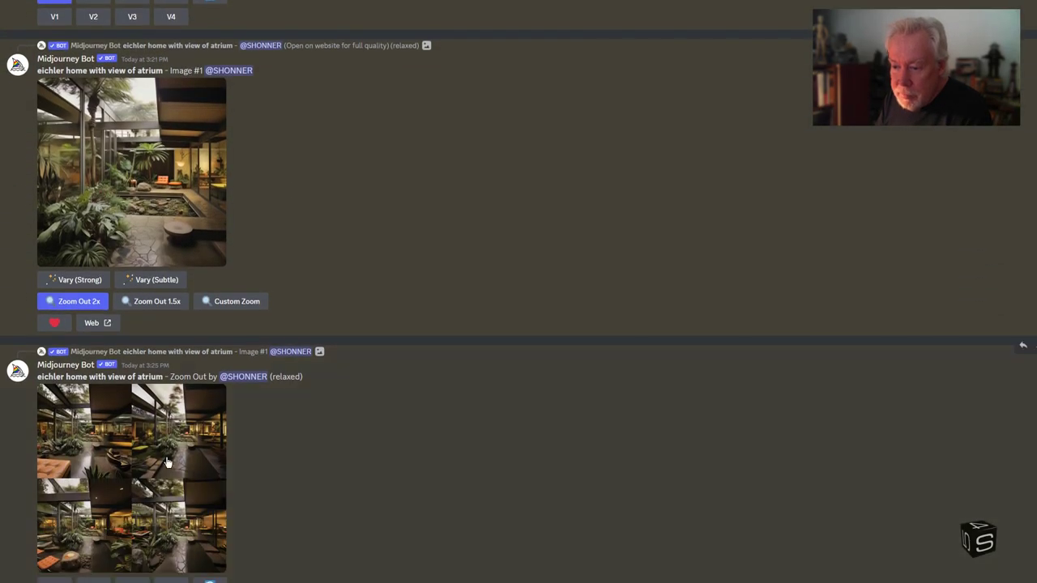
{"action": "left_click", "coordinate": [170, 463]}
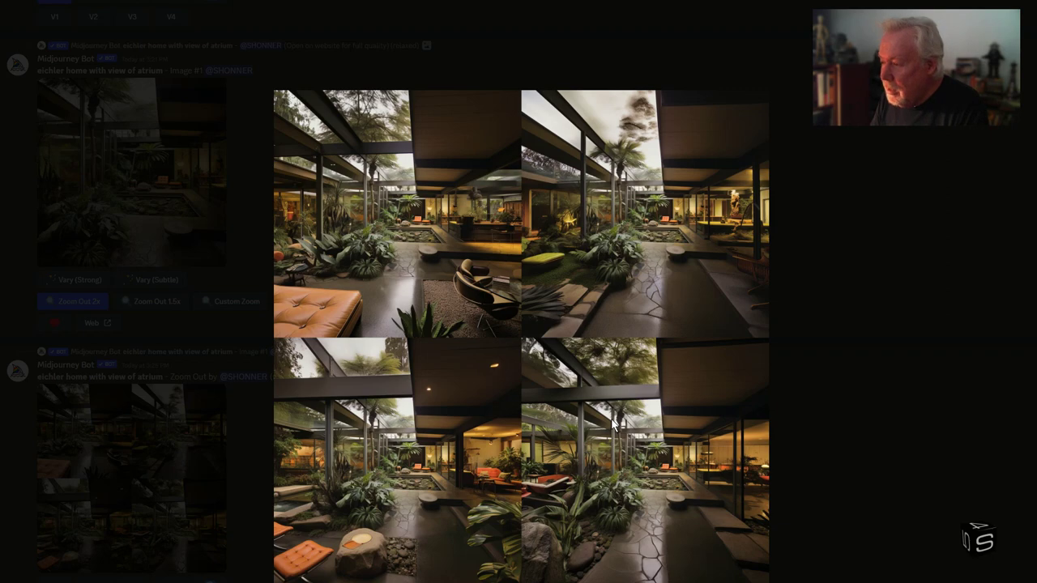
{"action": "left_click", "coordinate": [852, 412]}
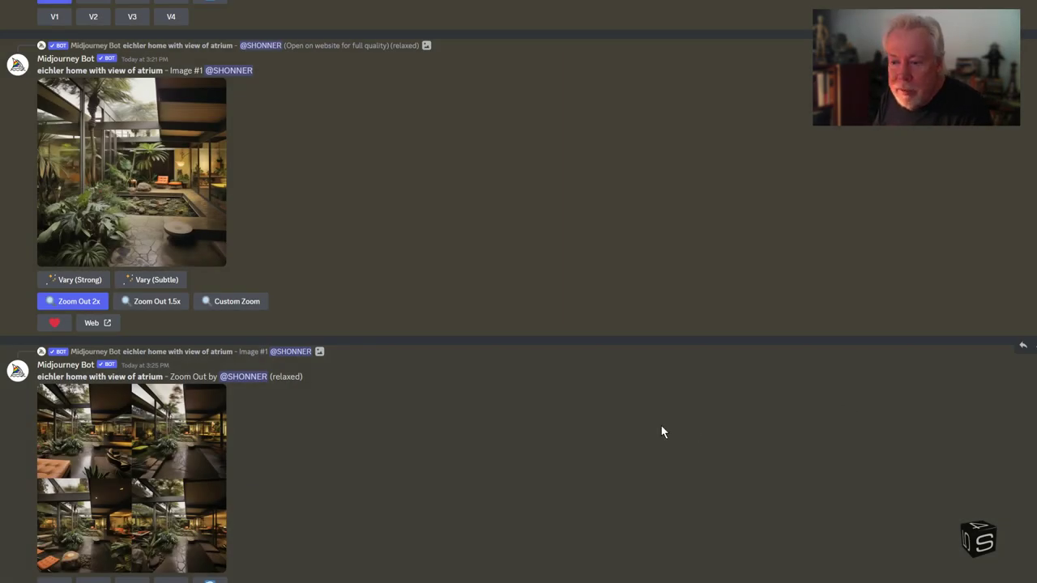
- View the Variations grid of "eichler homes along a neighborhood street" at full size and close it
{"action": "scroll", "coordinate": [545, 437], "scroll_direction": "down", "scroll_amount": 3}
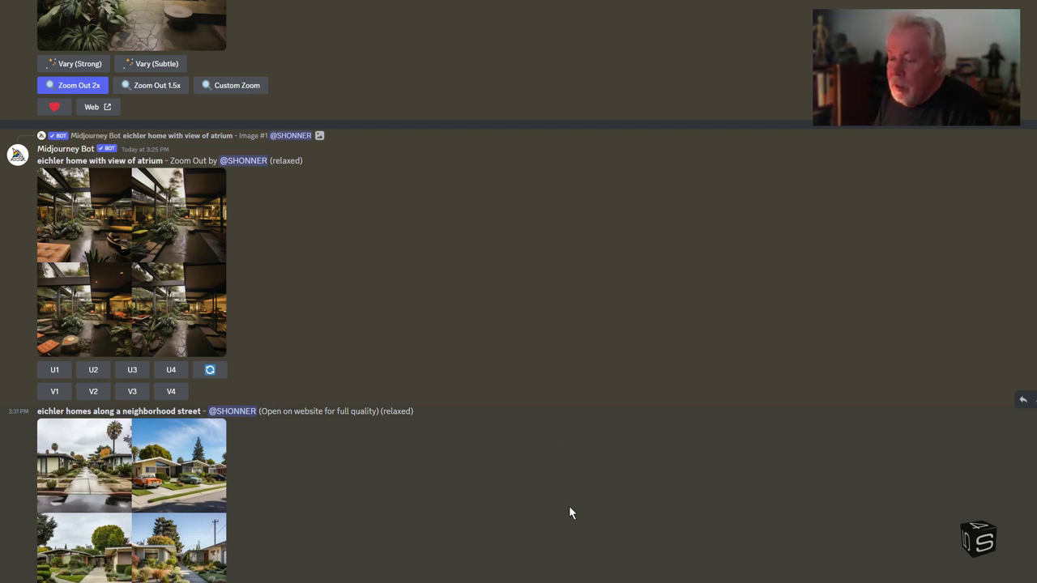
{"action": "scroll", "coordinate": [570, 512], "scroll_direction": "down", "scroll_amount": 1}
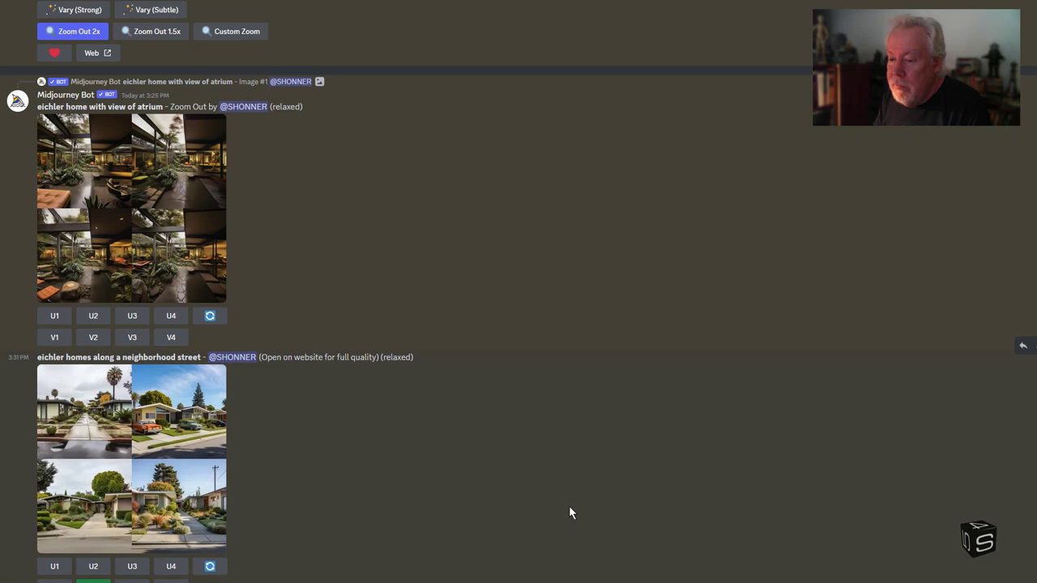
{"action": "scroll", "coordinate": [570, 512], "scroll_direction": "down", "scroll_amount": 3}
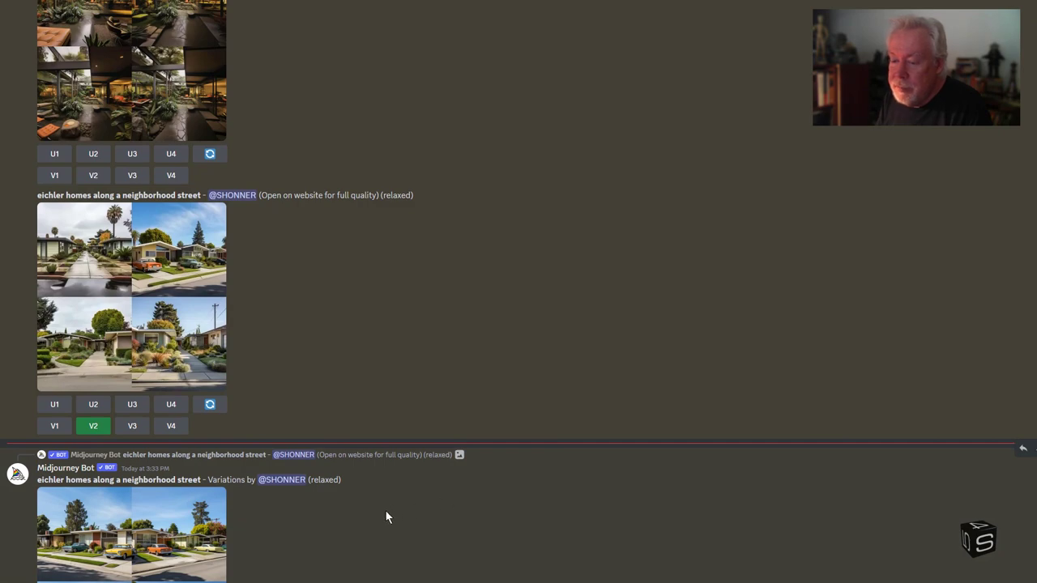
{"action": "scroll", "coordinate": [388, 515], "scroll_direction": "down", "scroll_amount": 1}
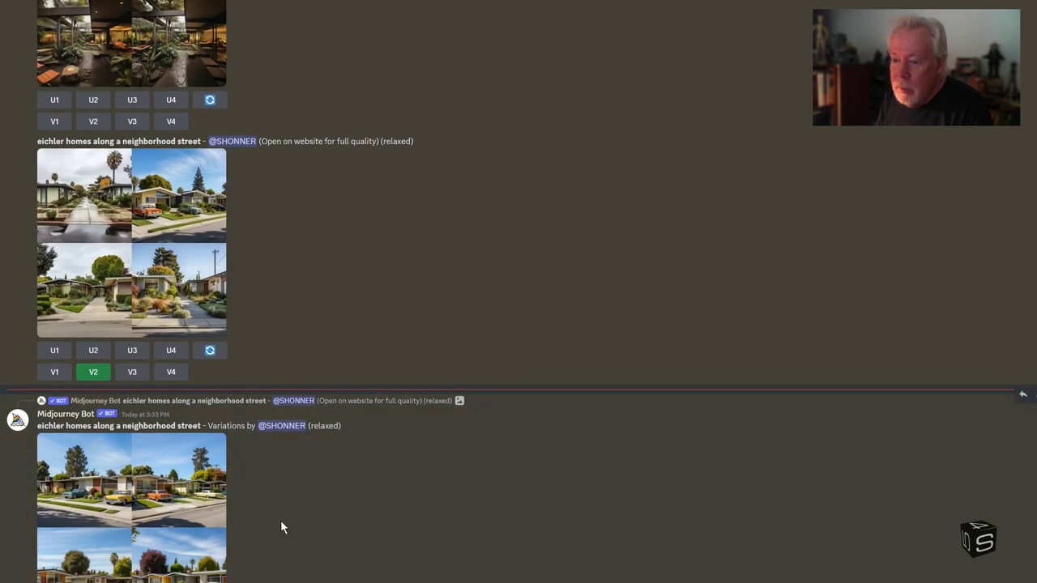
{"action": "left_click", "coordinate": [206, 535]}
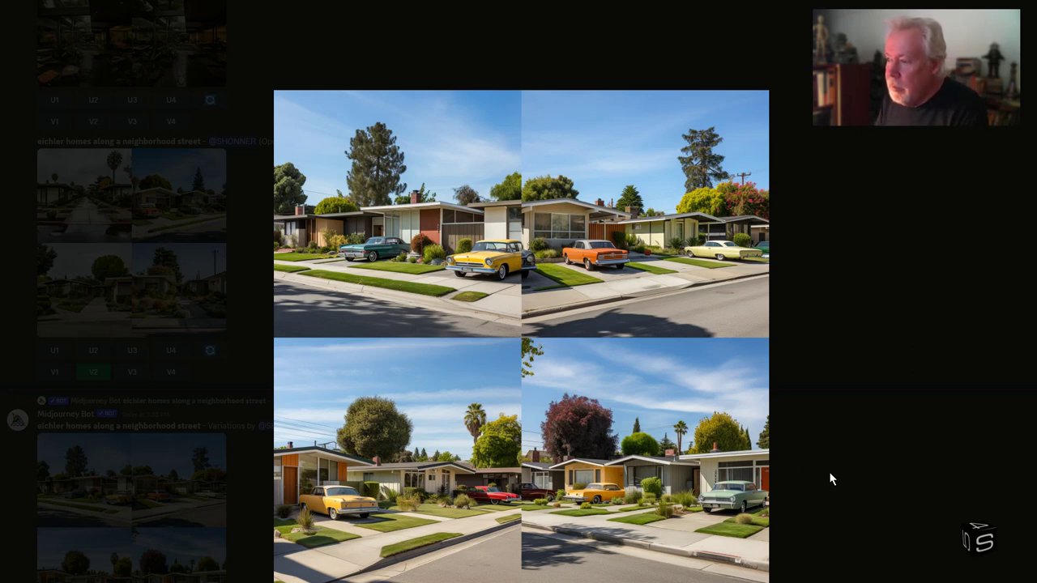
{"action": "left_click", "coordinate": [818, 454]}
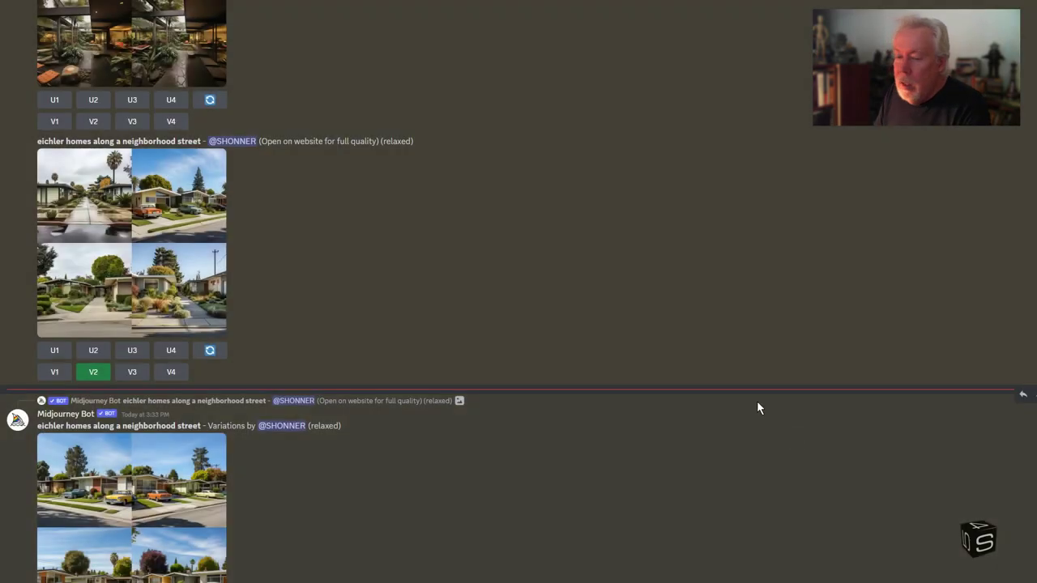